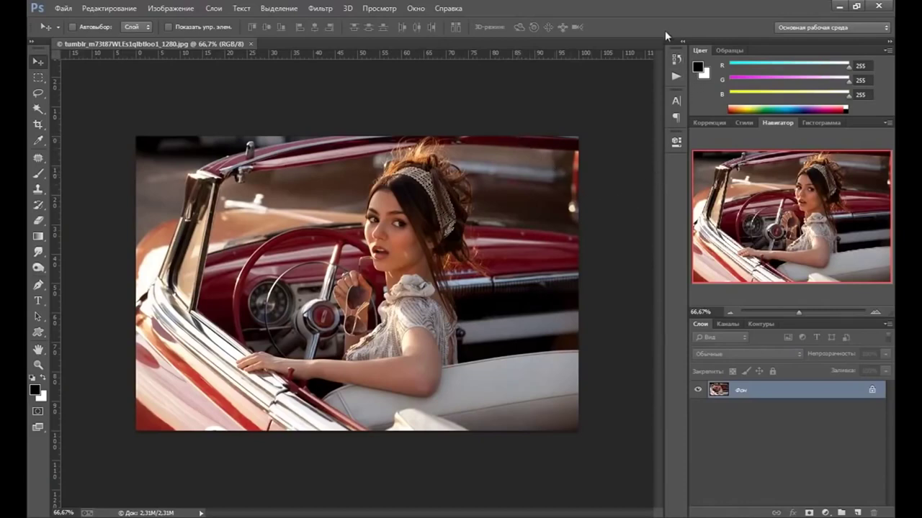
Show the Actions panel with the Photoshop-Professional set beside the car photo, via the Window menu.
click(675, 76)
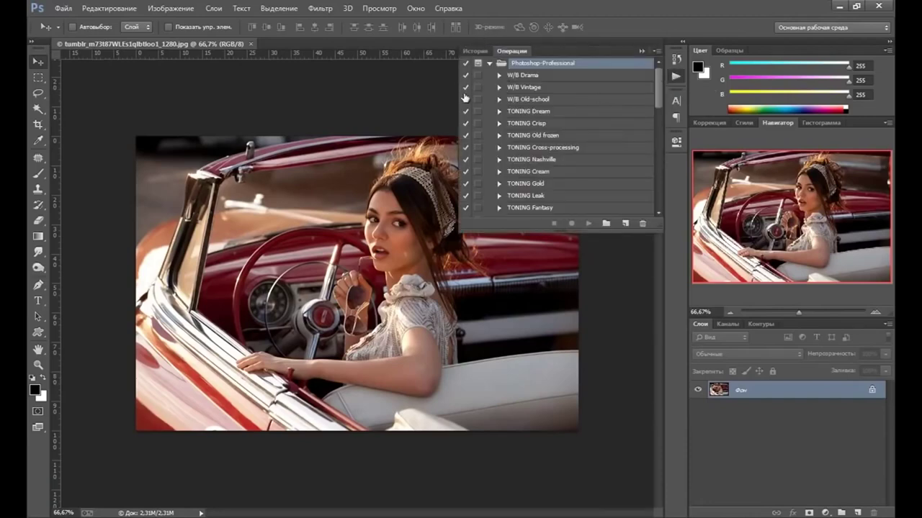
mouse_move(659, 75)
mouse_down()
mouse_move(660, 98)
mouse_move(661, 72)
mouse_up()
click(641, 53)
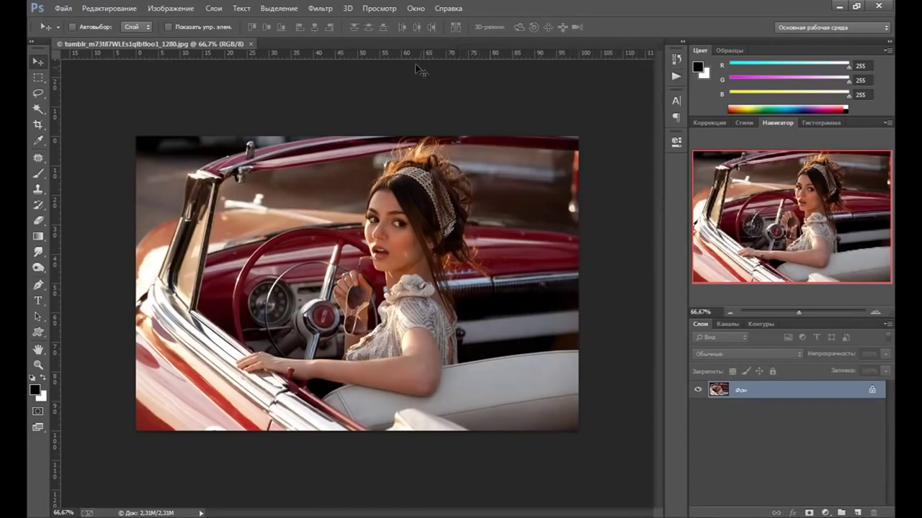
click(416, 13)
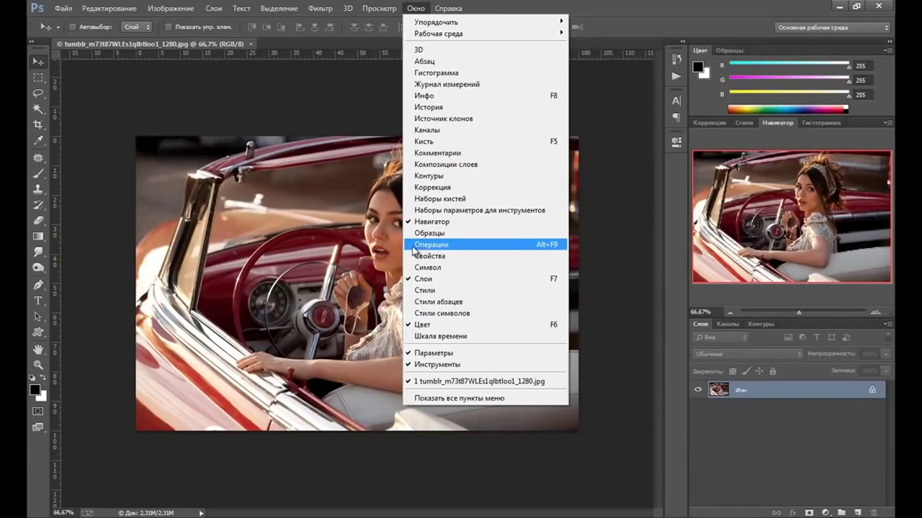
click(418, 249)
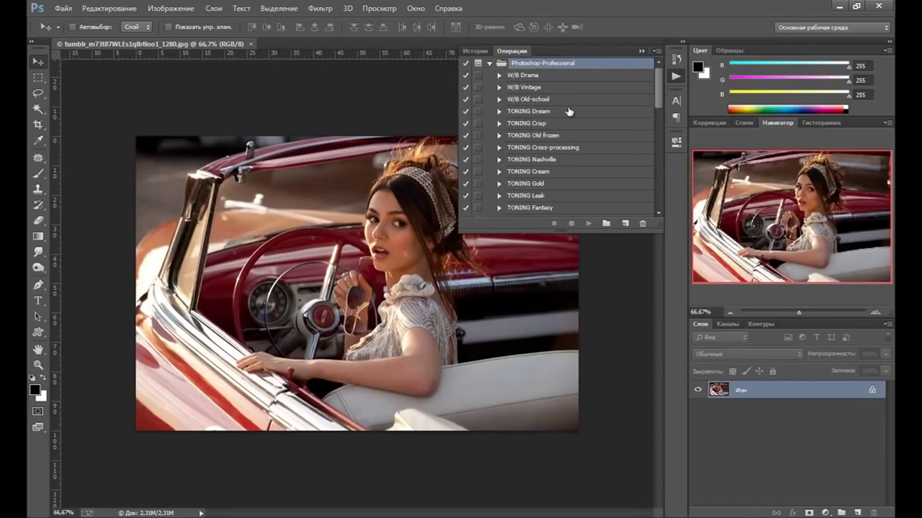
Load Photoshop-Professional.atn from the Photoshop-Professional ACTIONS folder into the Actions panel.
click(656, 51)
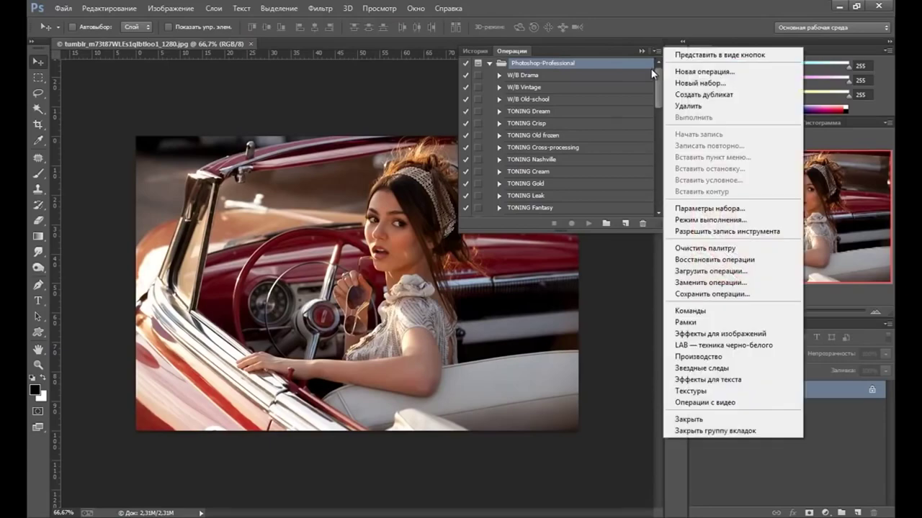
click(697, 272)
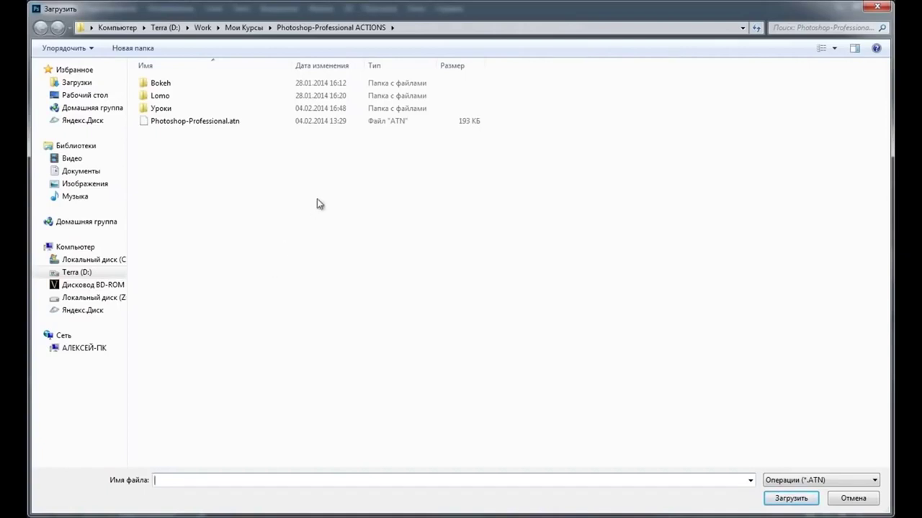
click(230, 122)
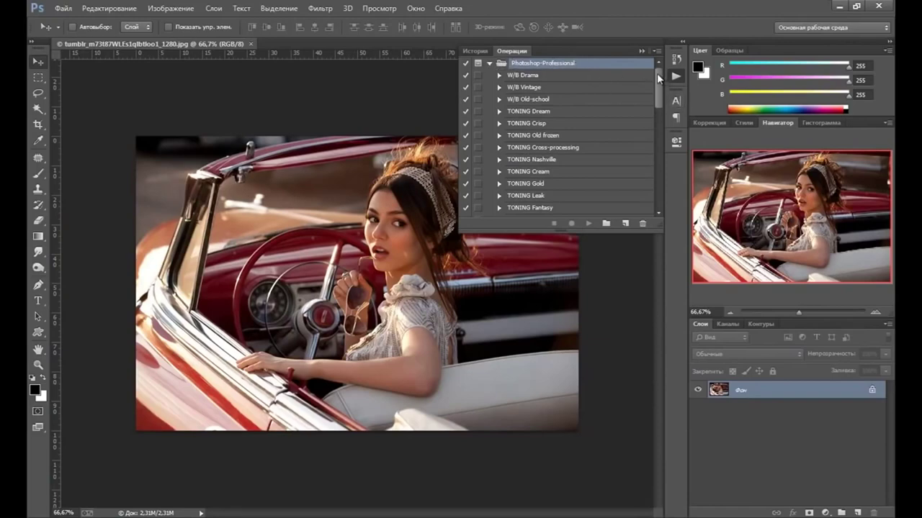
Browse the Photoshop-Professional actions list and select the W/B Old-school action.
scroll(657, 80, down, 1)
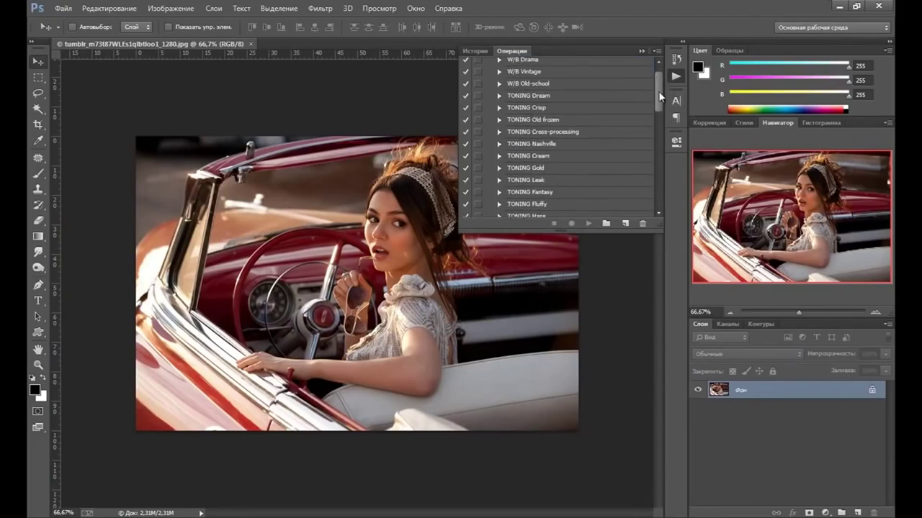
scroll(659, 84, up, 1)
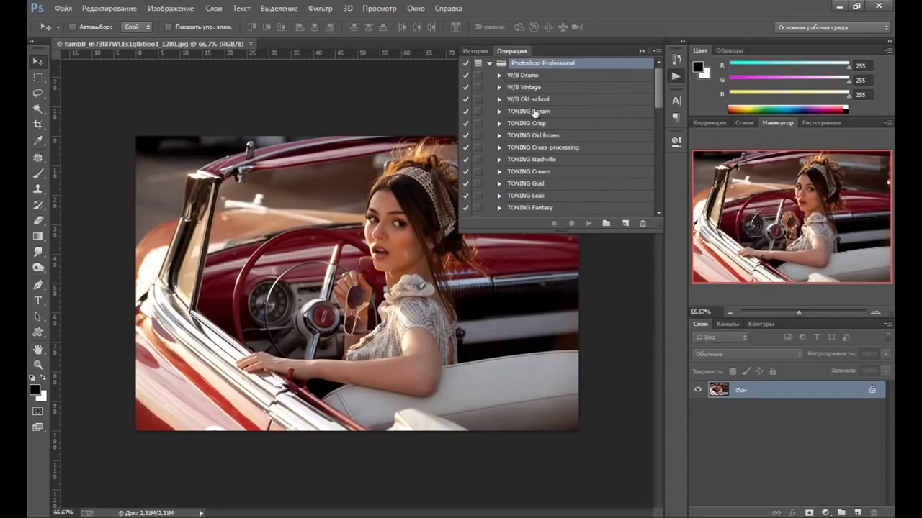
scroll(657, 76, down, 1)
scroll(656, 76, up, 1)
click(531, 101)
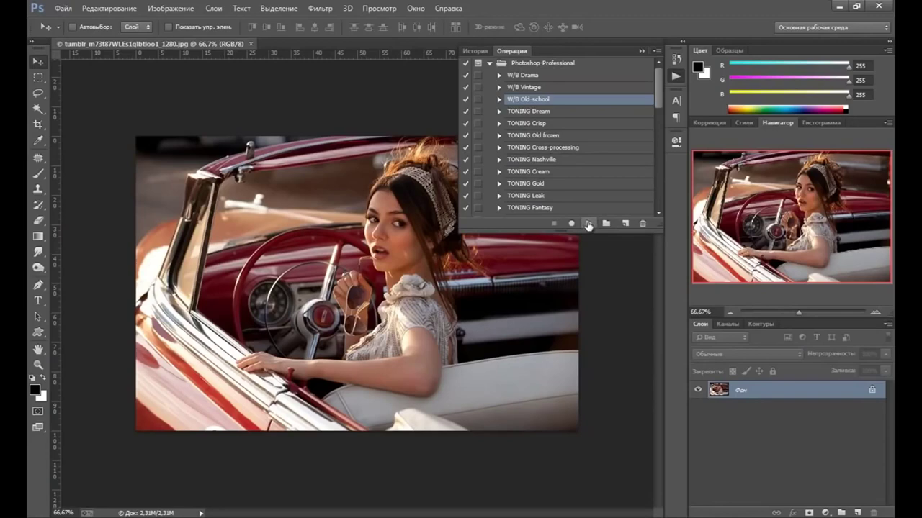
Run W/B Old-school to tone the photo sepia with a vignette, then select its created layers.
click(589, 225)
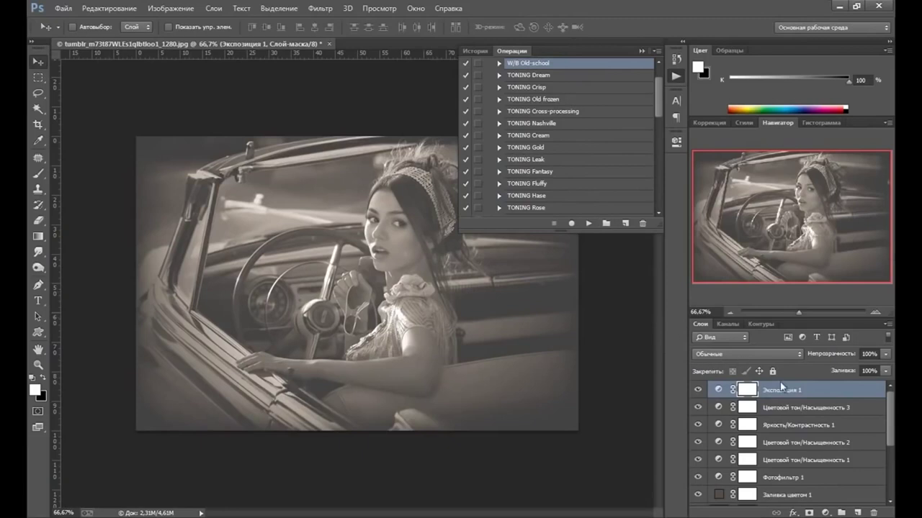
drag(891, 411, 891, 426)
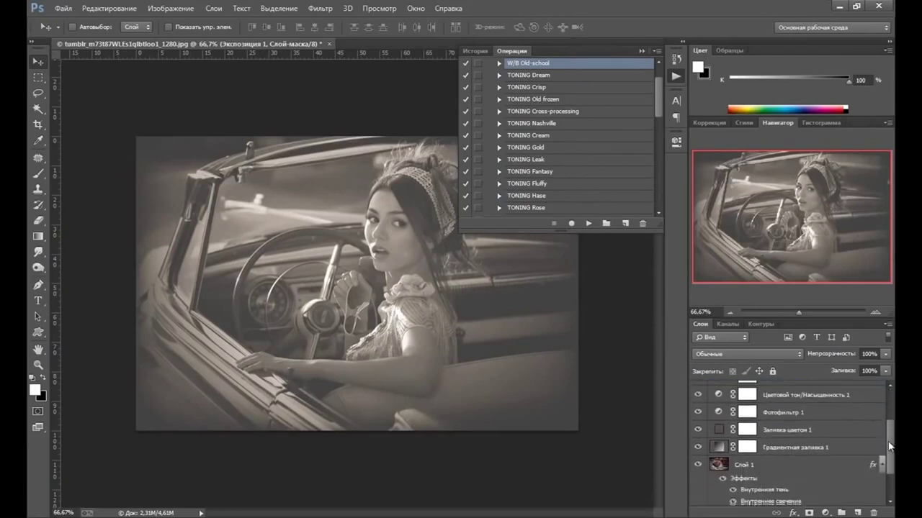
scroll(773, 417, down, 3)
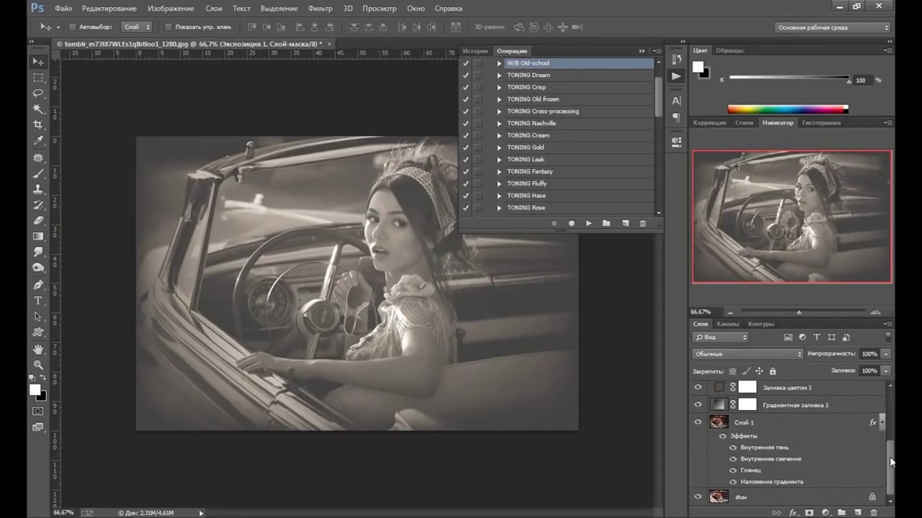
drag(891, 462, 891, 459)
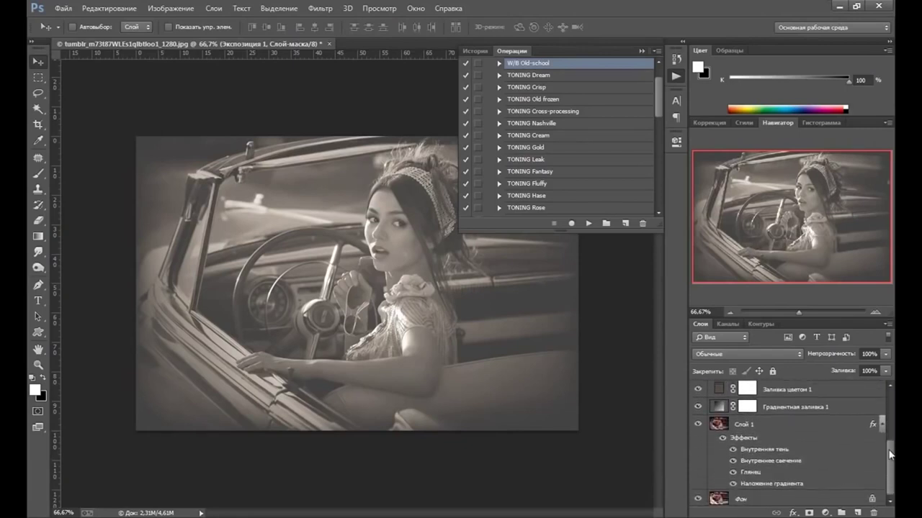
scroll(792, 439, up, 5)
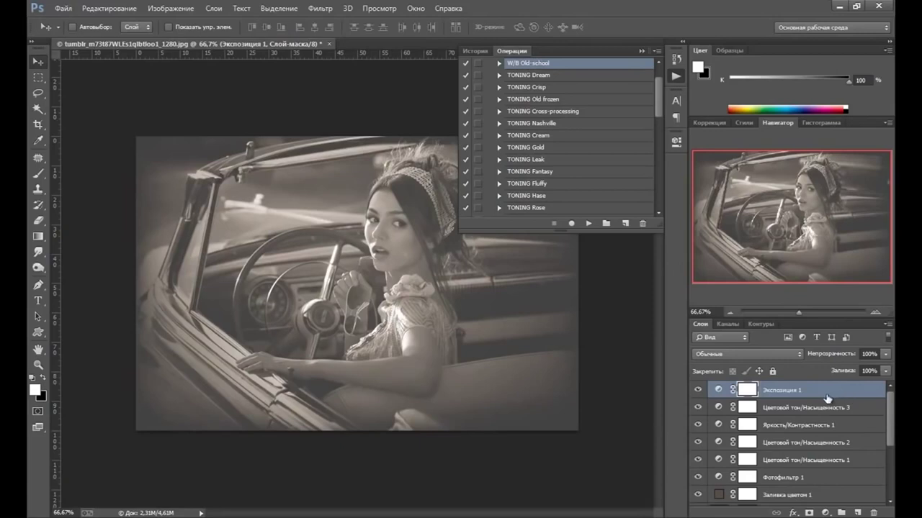
drag(891, 412, 893, 454)
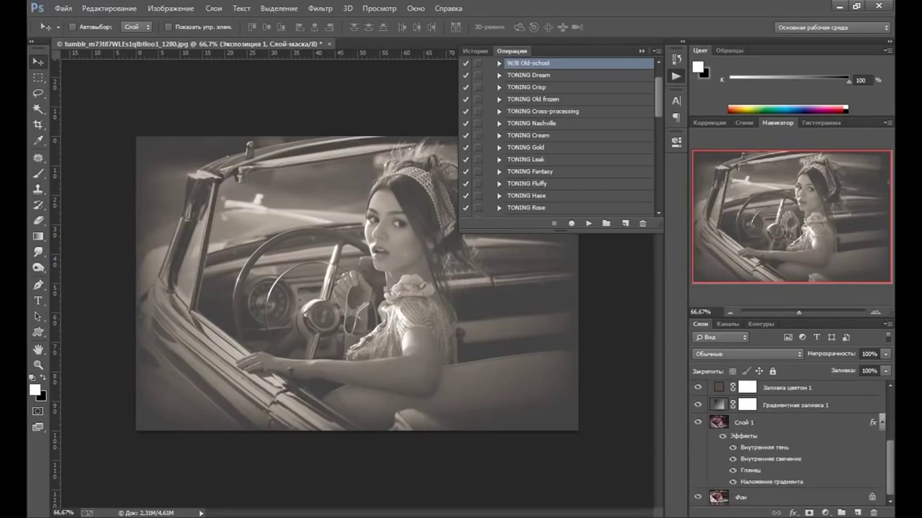
shift+click(749, 424)
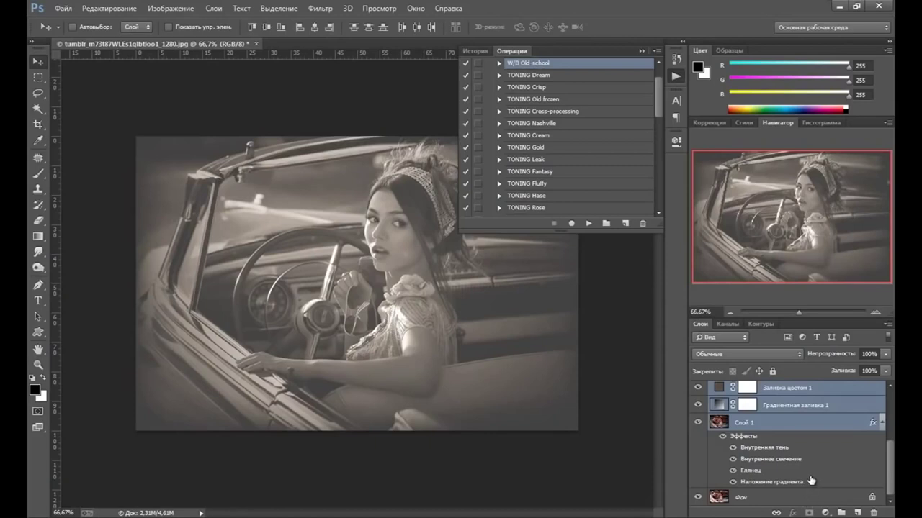
Group the toning layers into Группа 1 and toggle its visibility to compare with the original.
key(ctrl+g)
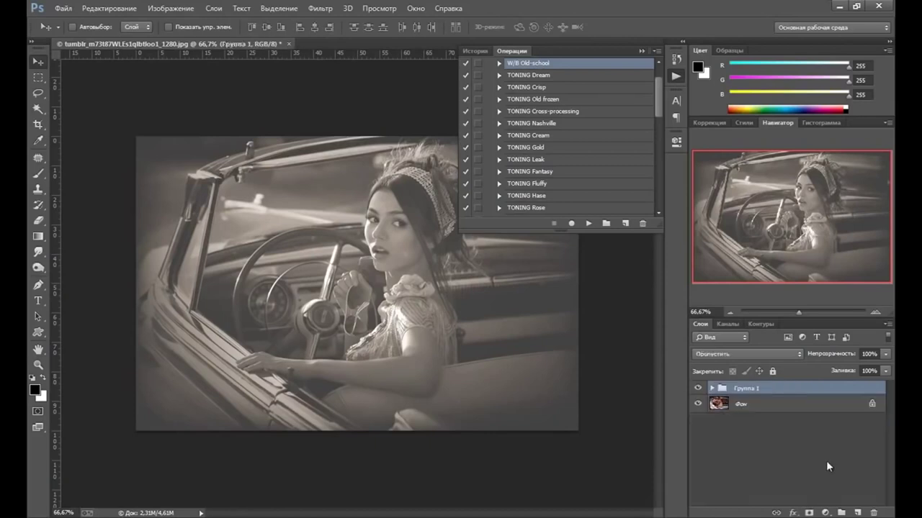
click(698, 389)
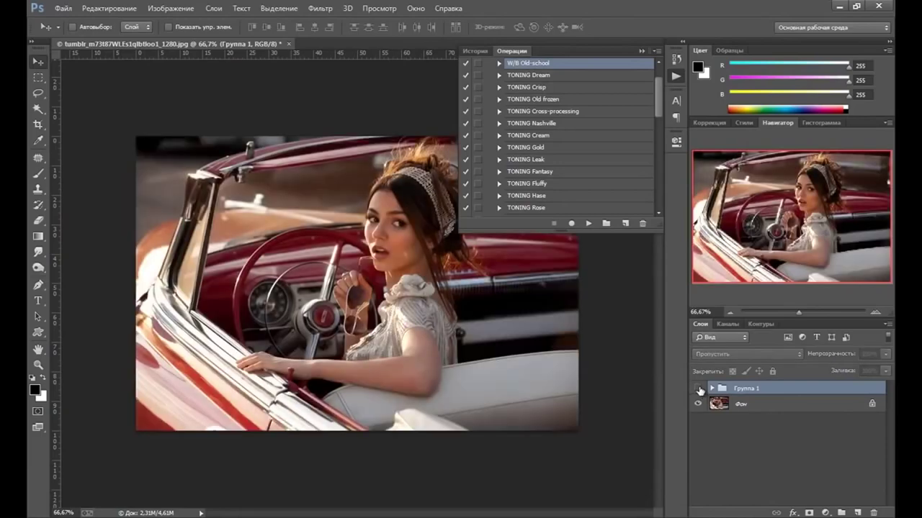
click(699, 388)
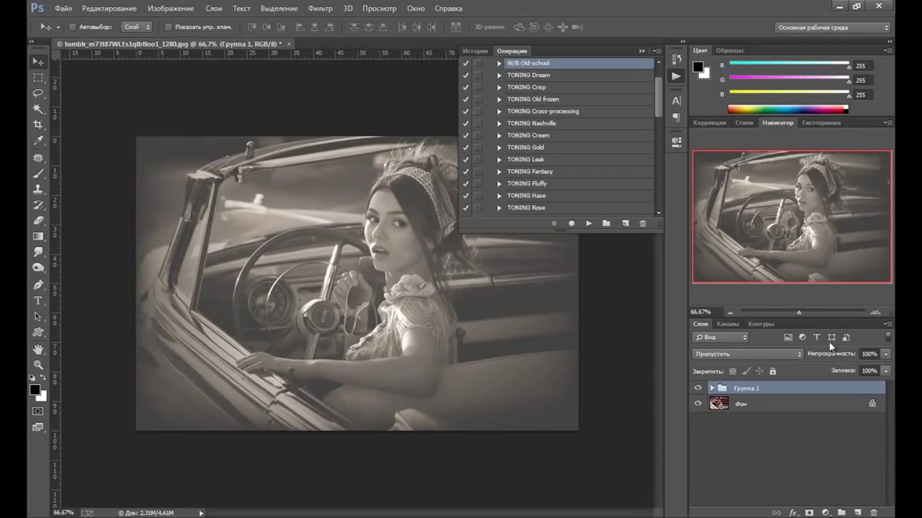
Adjust Группа 1's opacity so the sepia look shows at 100%.
click(886, 356)
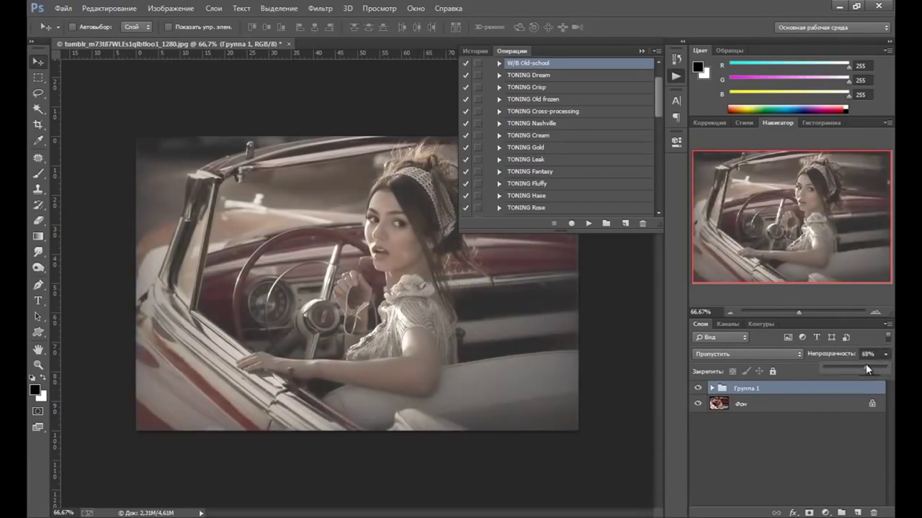
drag(866, 365, 873, 365)
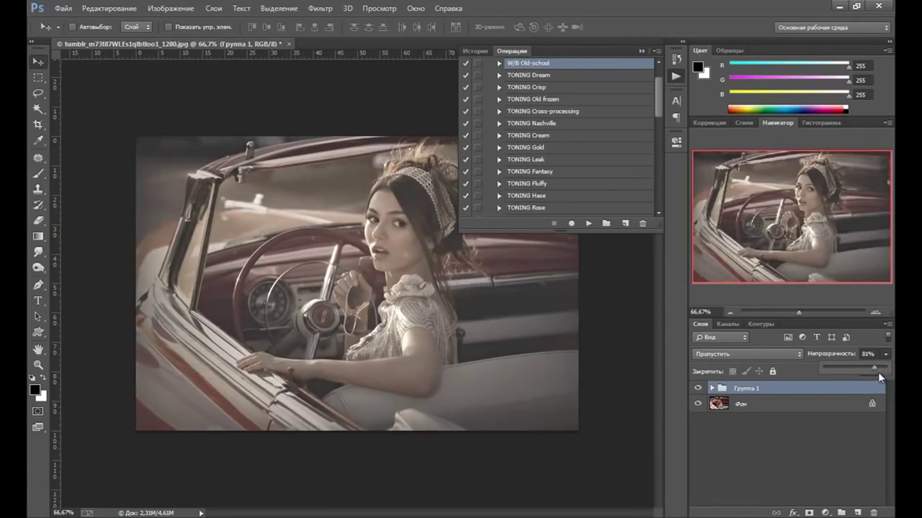
click(792, 405)
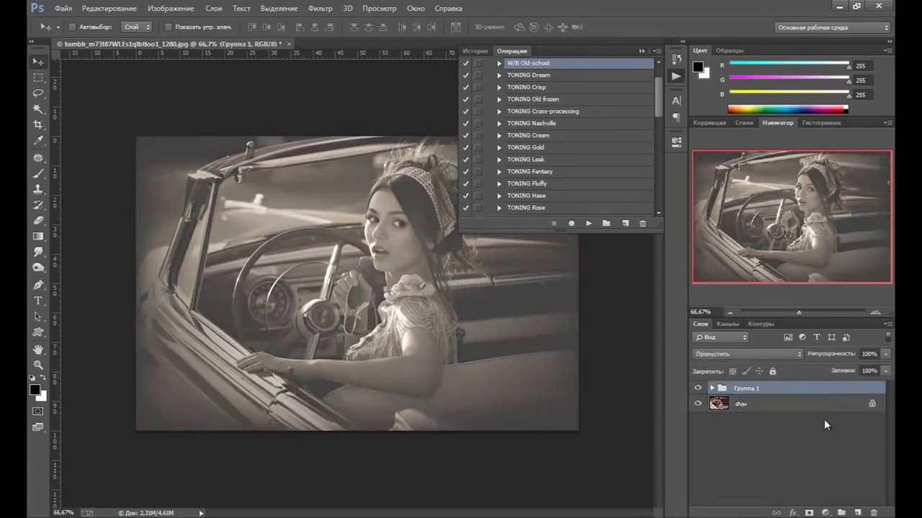